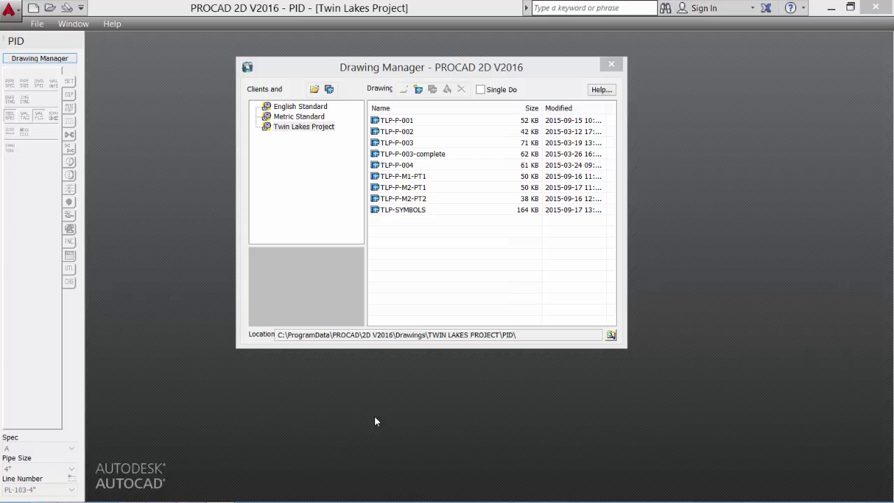
- Reopen the Drawing Manager and review the drawing lists of the Metric Standard, English Standard and Twin Lakes projects
click(611, 64)
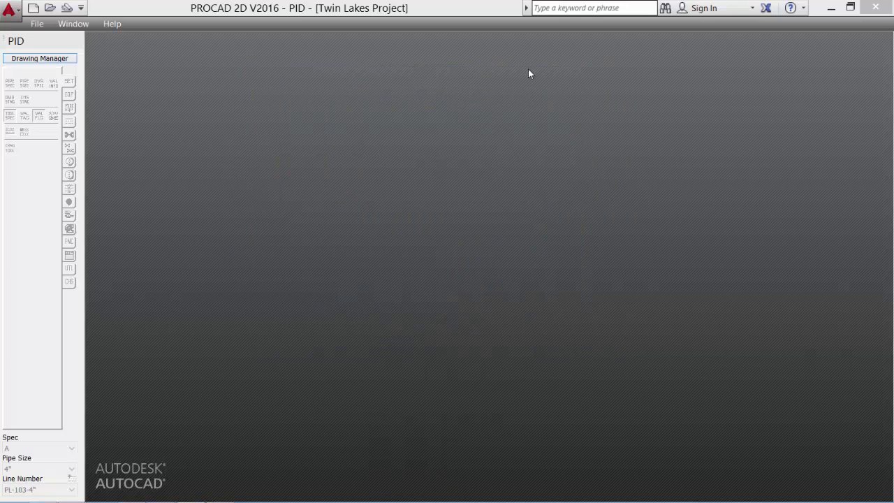
click(37, 60)
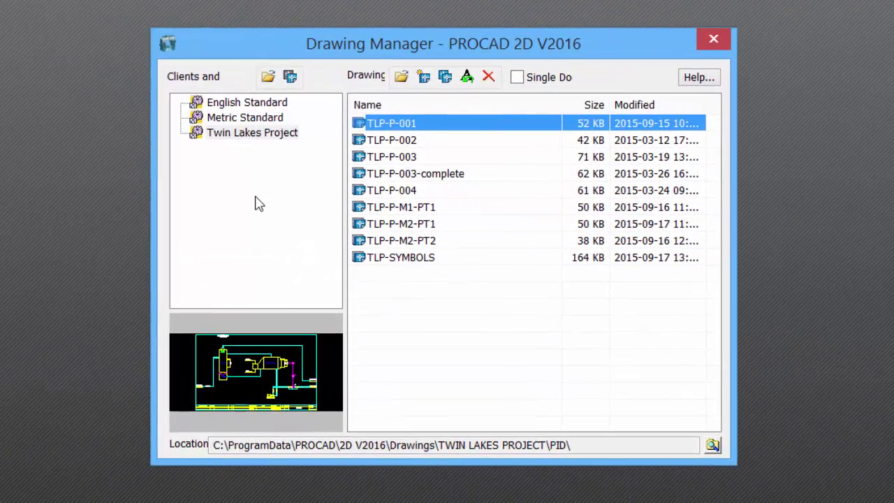
click(256, 203)
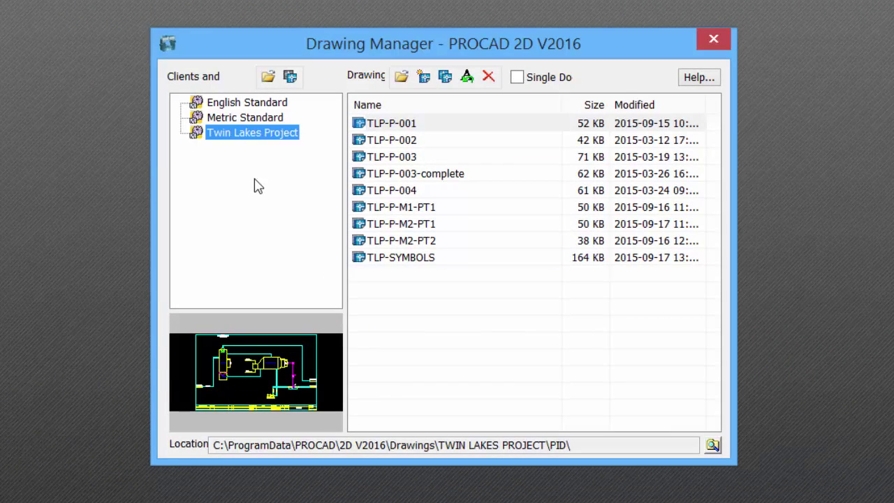
click(257, 118)
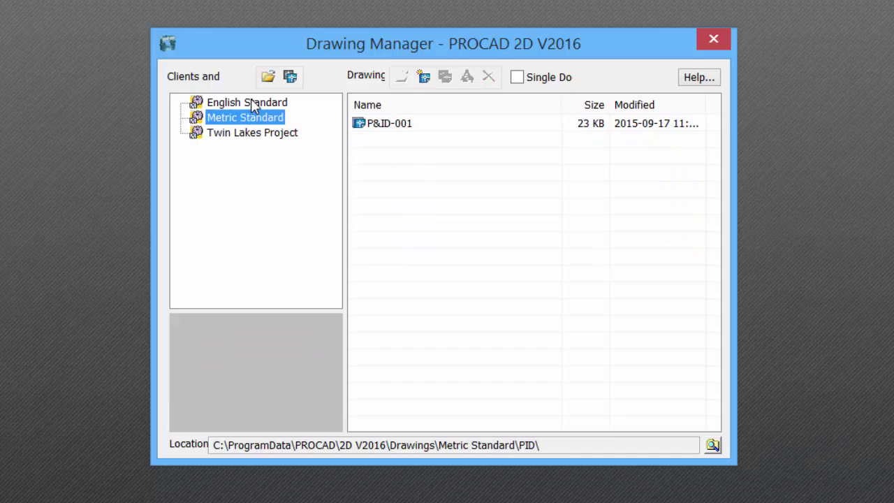
click(252, 104)
click(241, 117)
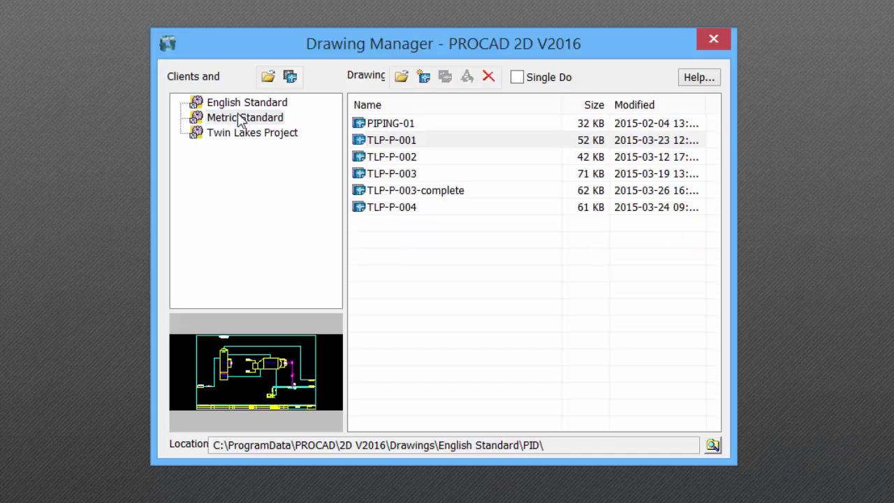
click(235, 134)
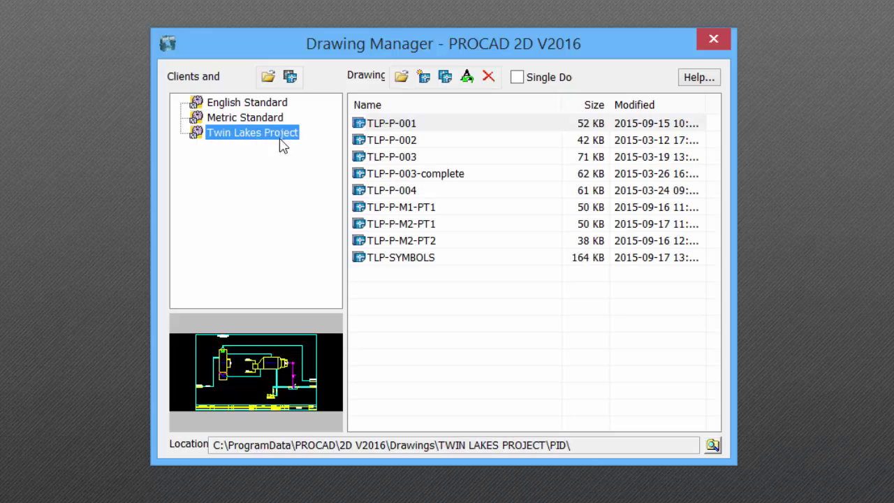
- Create a new drawing named TLP-TUTORIAL in the Twin Lakes Project
click(458, 328)
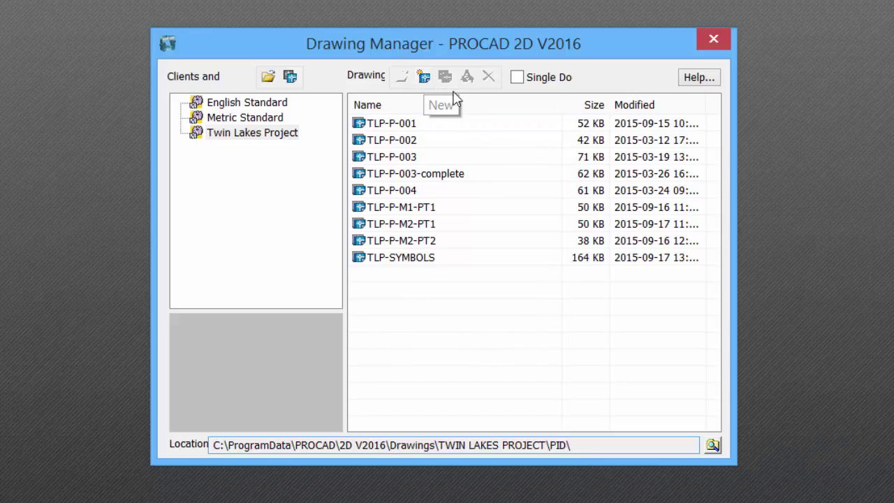
right_click(448, 301)
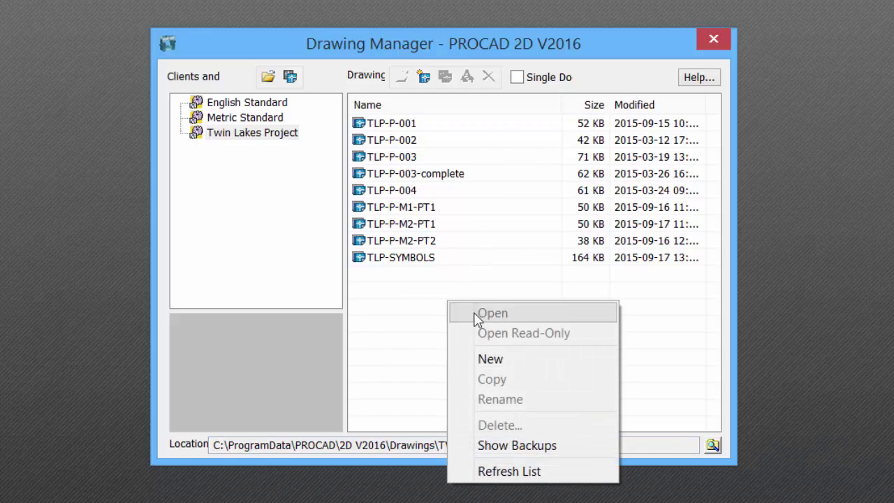
click(491, 359)
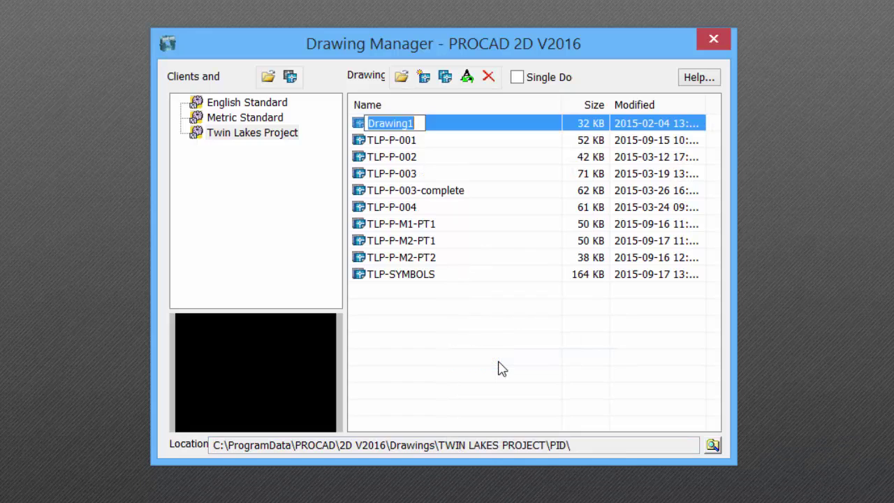
text(TLP-TUTORIAL)
key(Return)
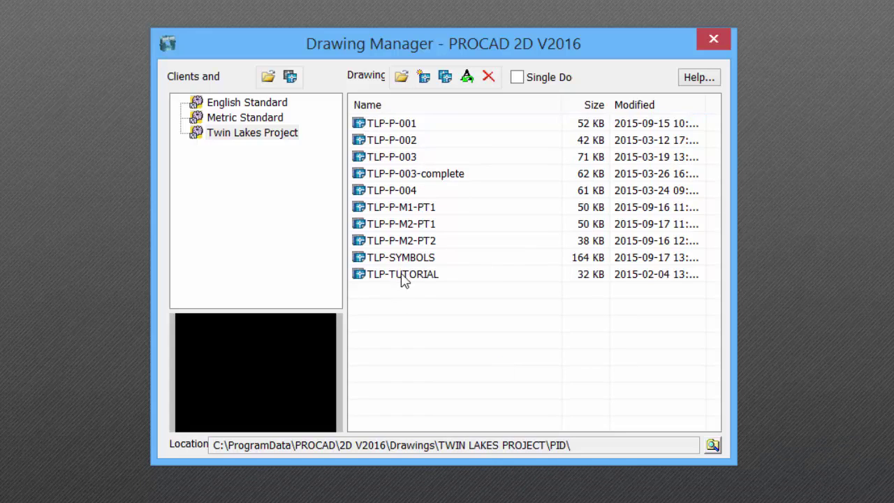
click(403, 276)
right_click(403, 275)
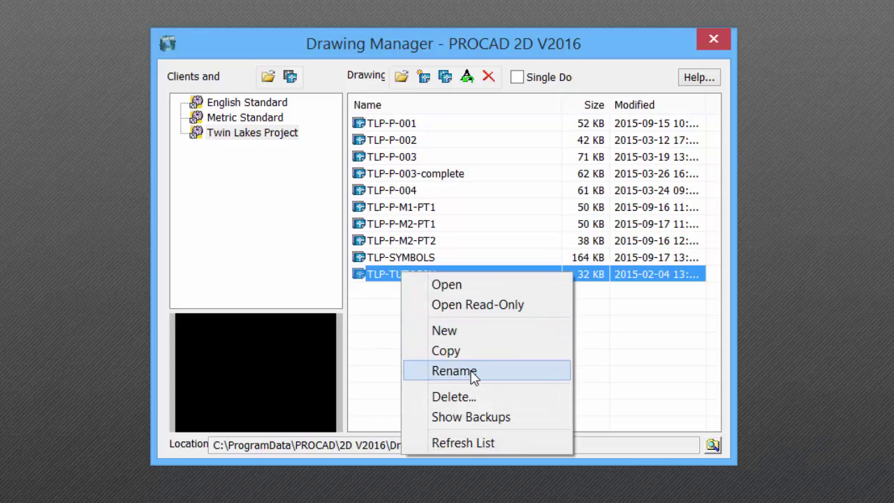
click(684, 349)
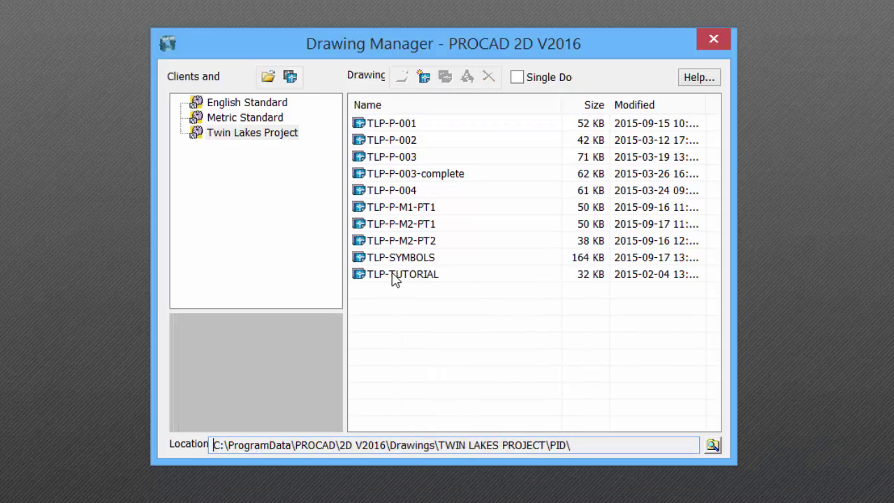
- Add another new drawing named TLP-TUTORIAL-1 to the Twin Lakes Project and open the TLP-TUTORIAL drawing
click(424, 76)
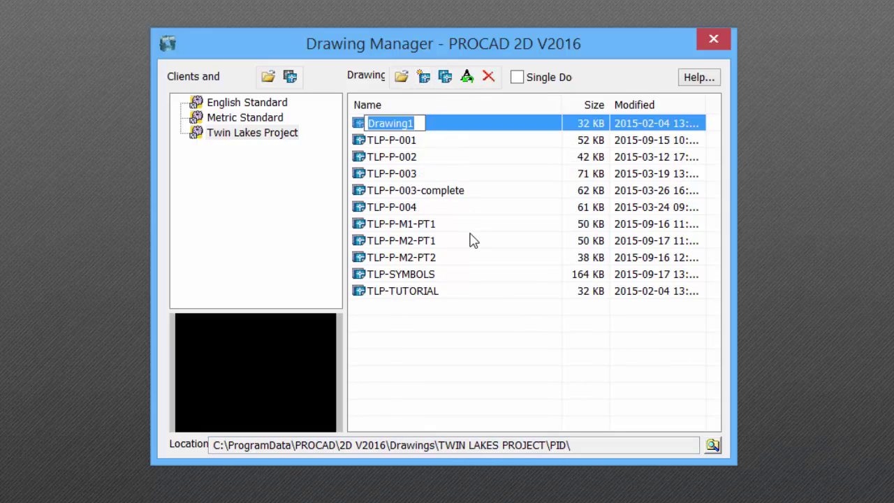
text(TLP)
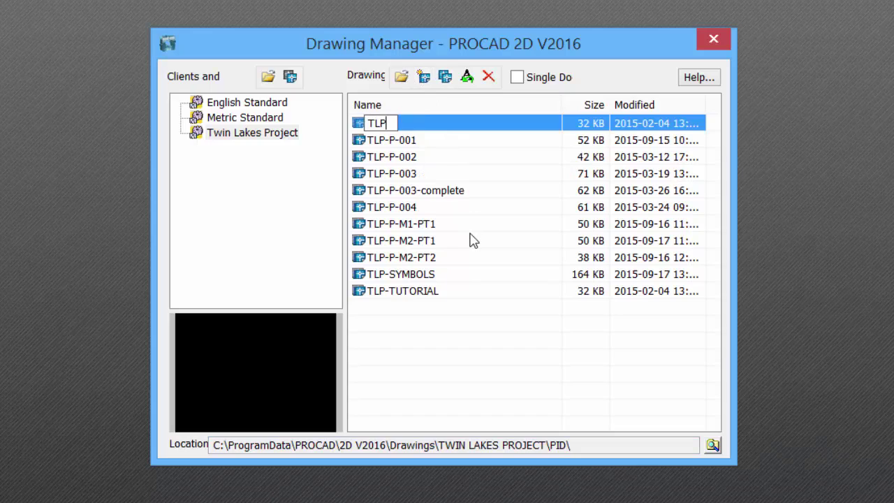
text(-TUTO)
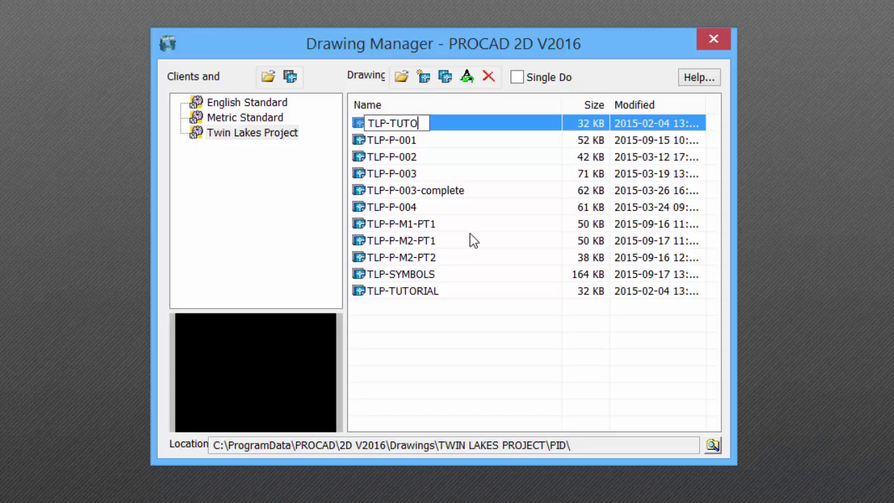
text(RIAL-1)
key(Return)
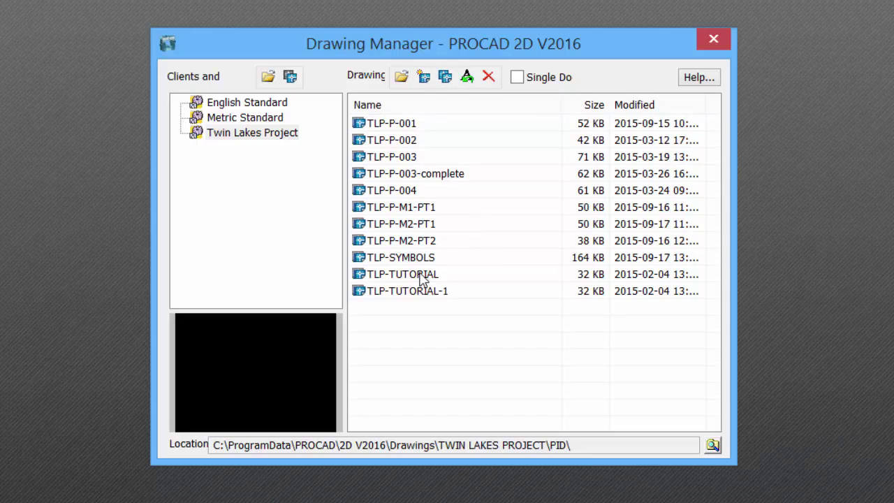
double_click(404, 275)
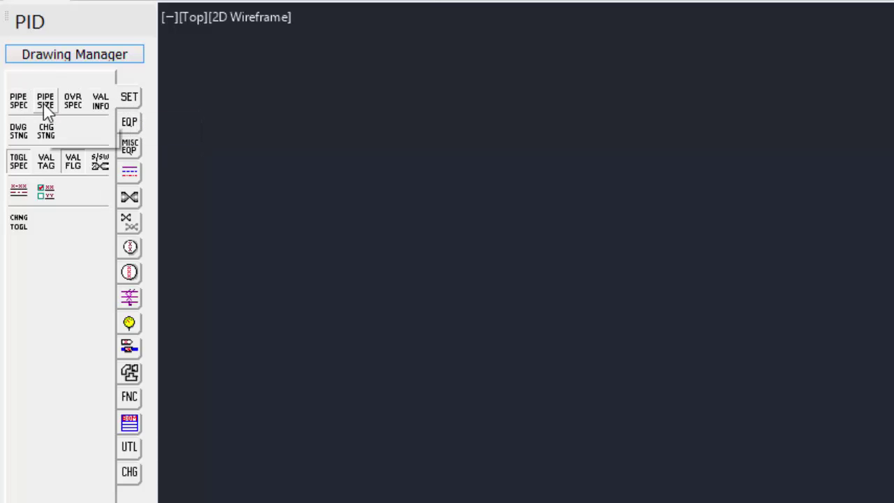
- Examine the P&ID tool categories in order, from equipment, pipe lines and valves through instruments, labels, fittings, functions and BOM to utilities and change tools
click(135, 130)
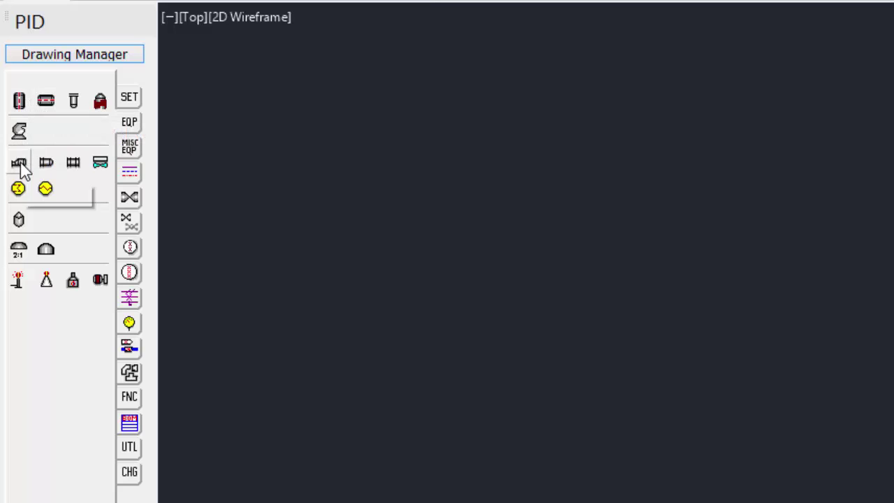
click(134, 153)
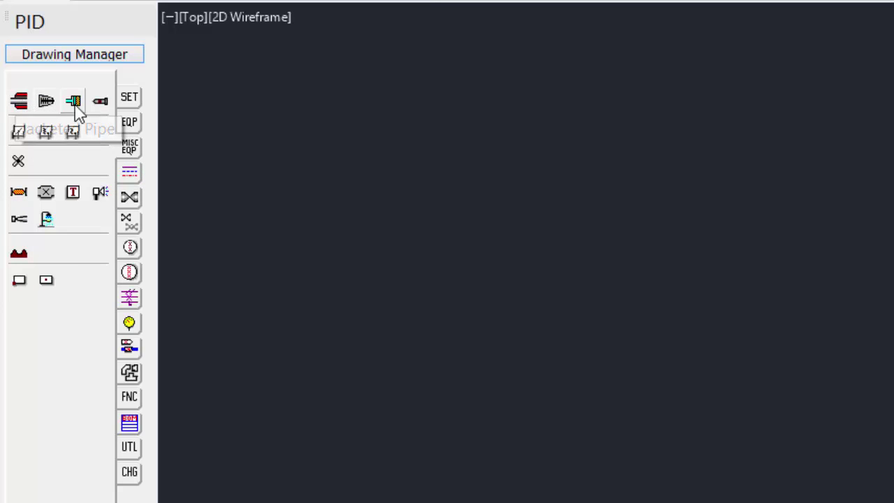
click(128, 175)
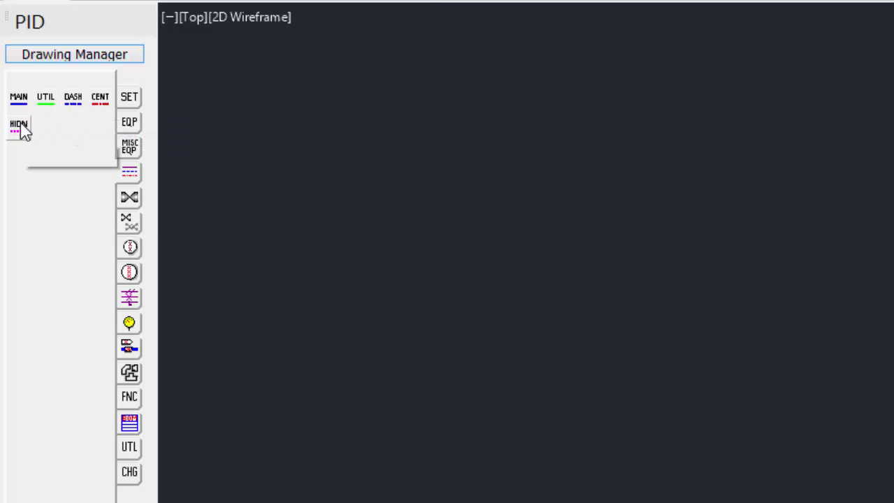
click(132, 198)
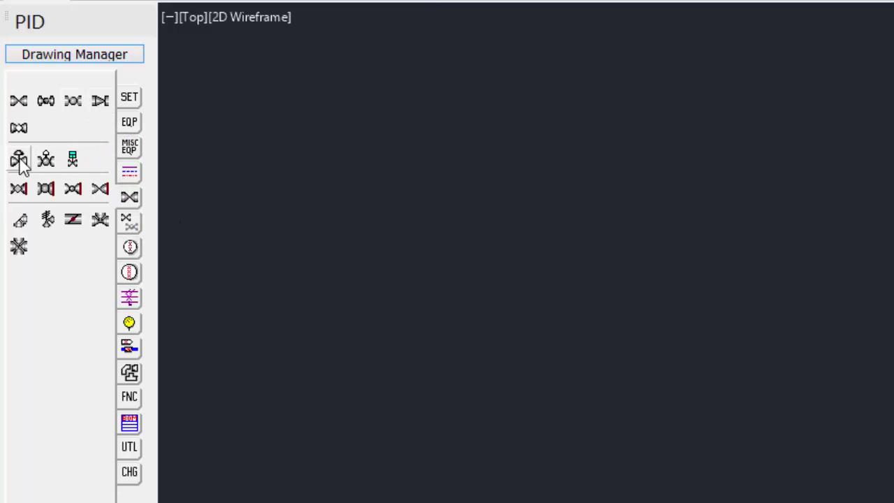
click(136, 230)
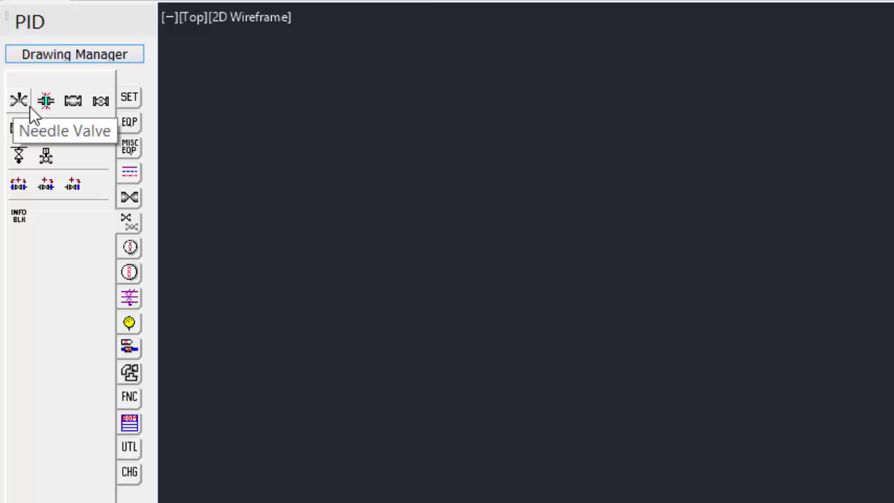
click(130, 248)
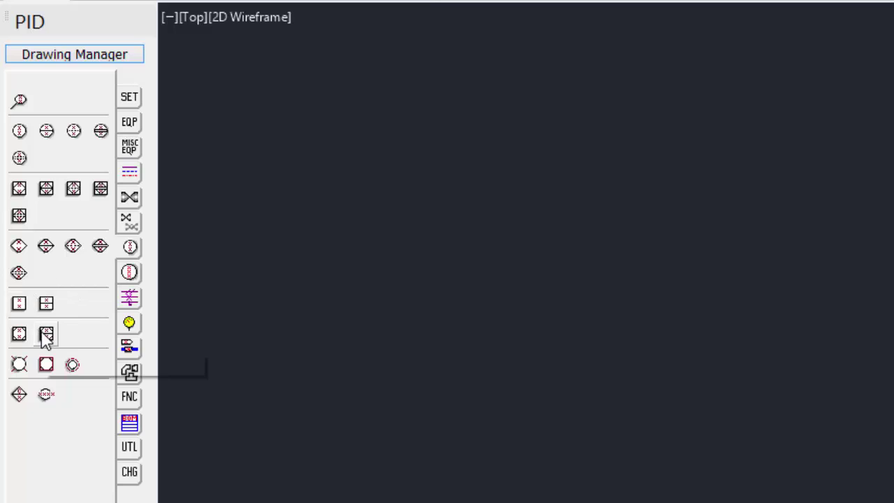
click(137, 281)
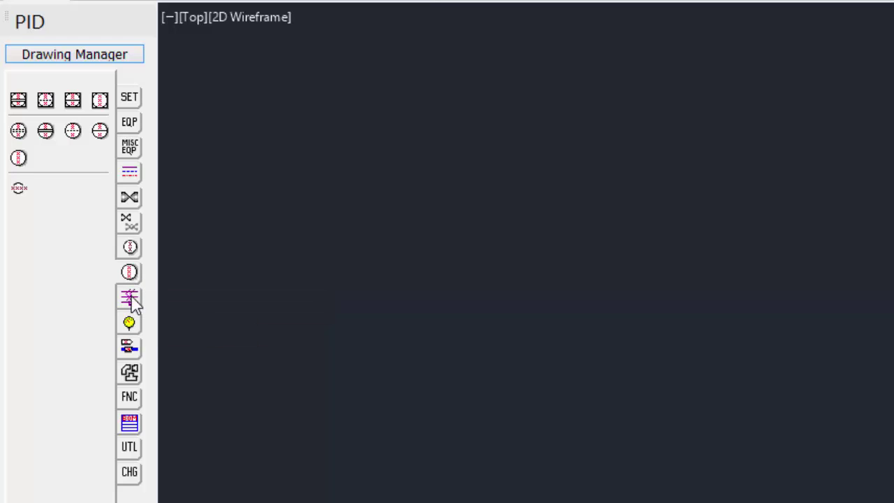
click(132, 298)
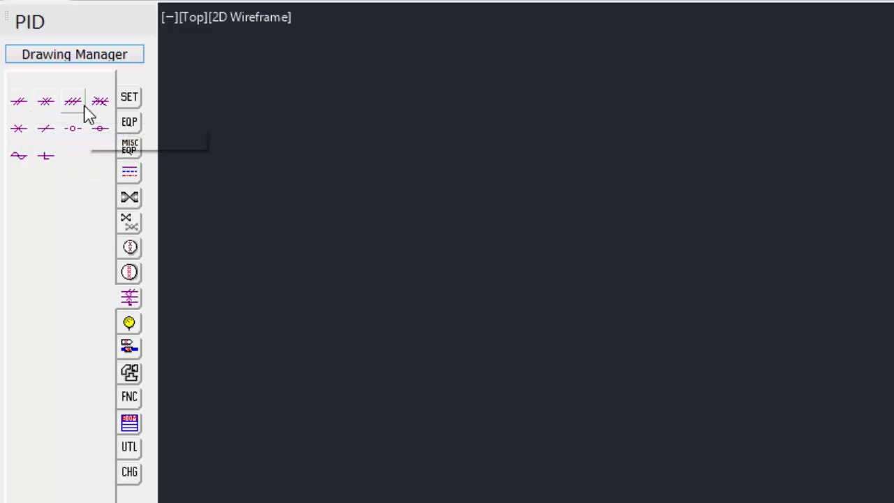
click(128, 323)
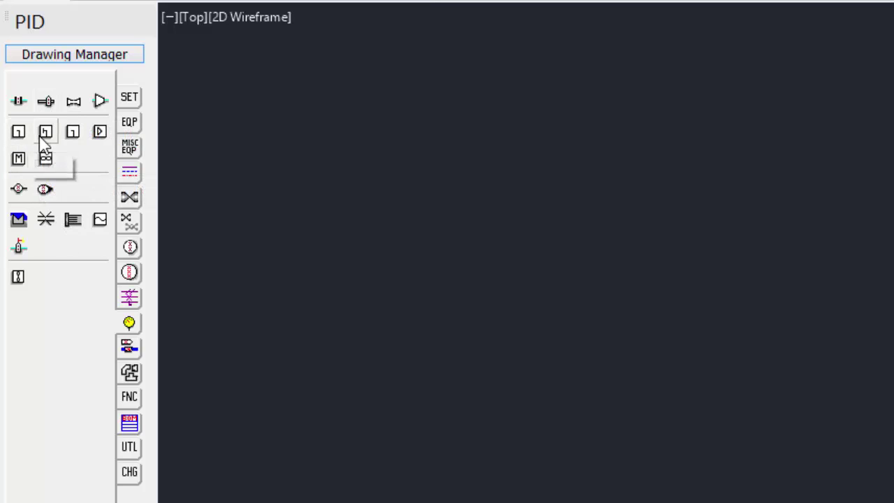
click(130, 349)
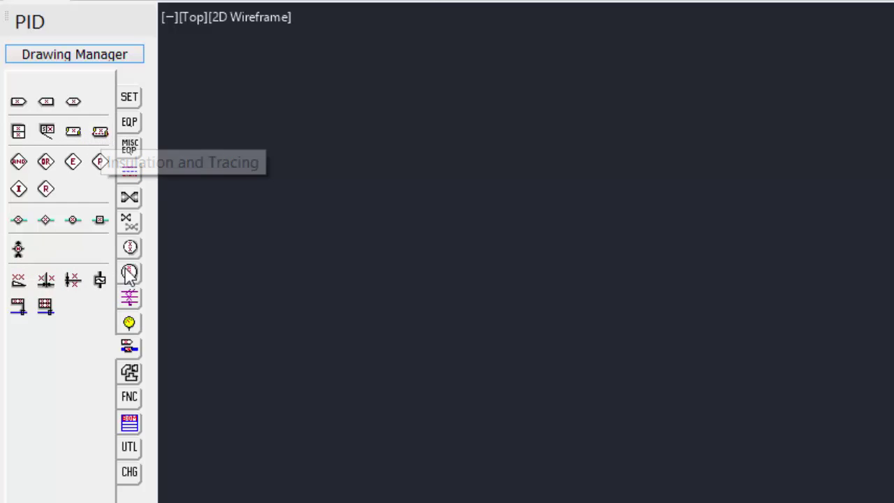
click(127, 373)
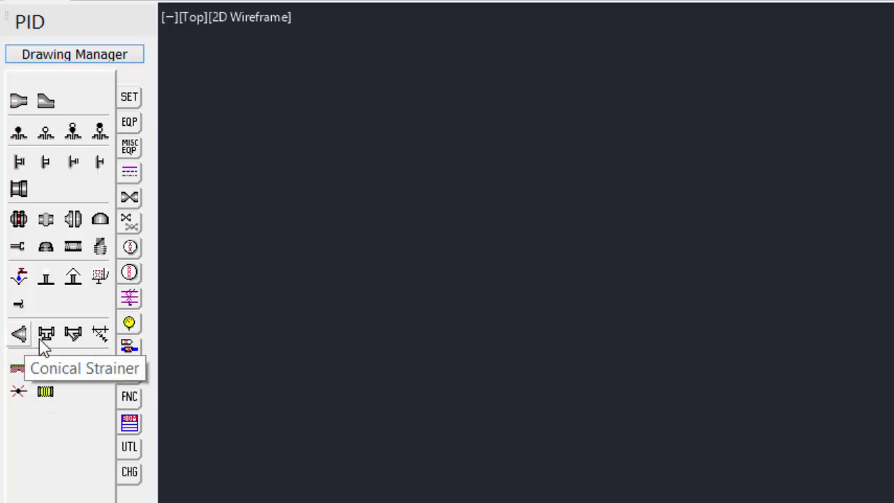
click(129, 399)
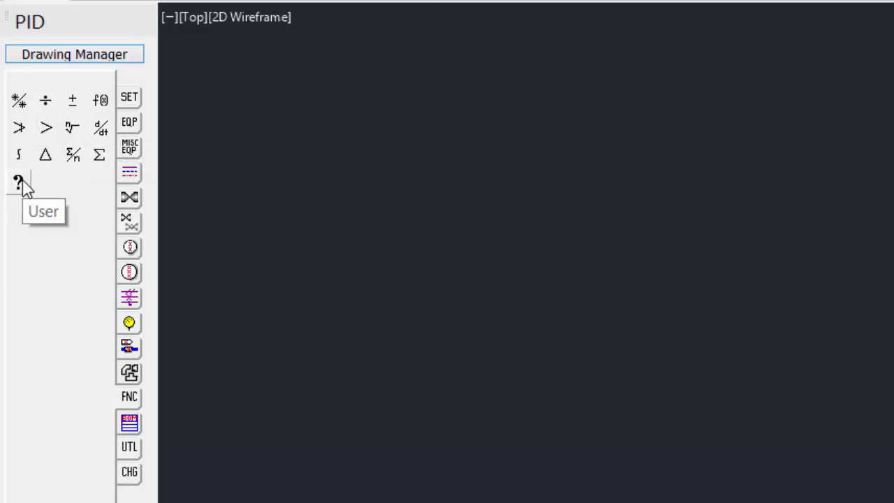
click(129, 422)
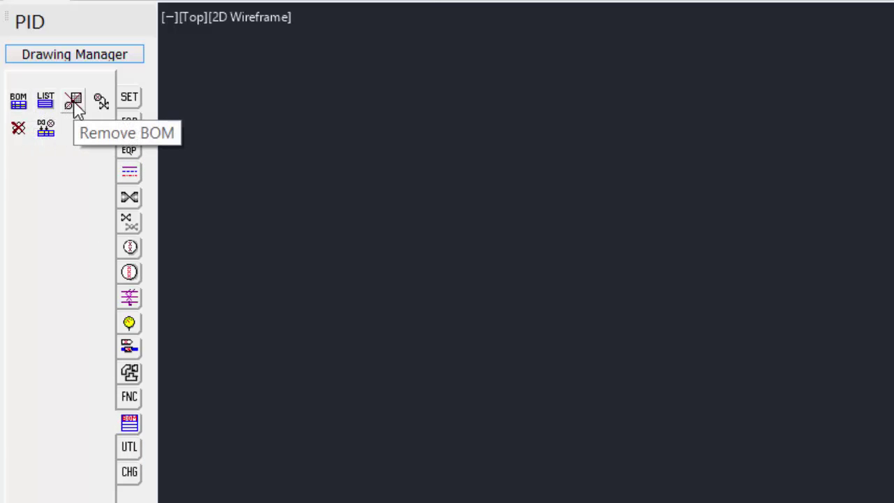
click(129, 446)
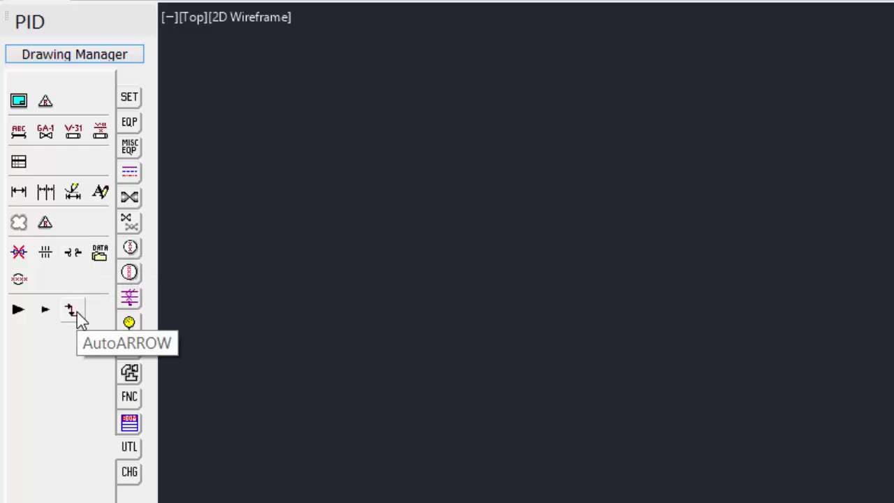
click(129, 472)
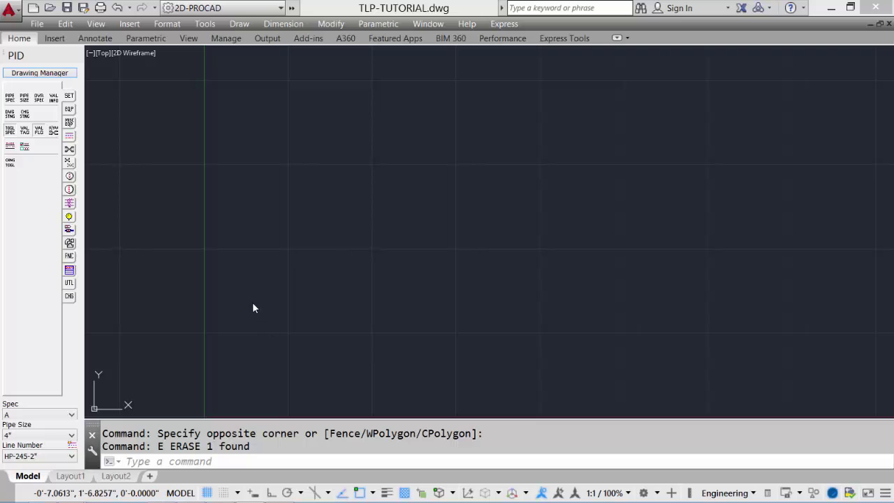
- Insert a D-size 22" x 34" drawing border with its title block into the drawing
click(69, 283)
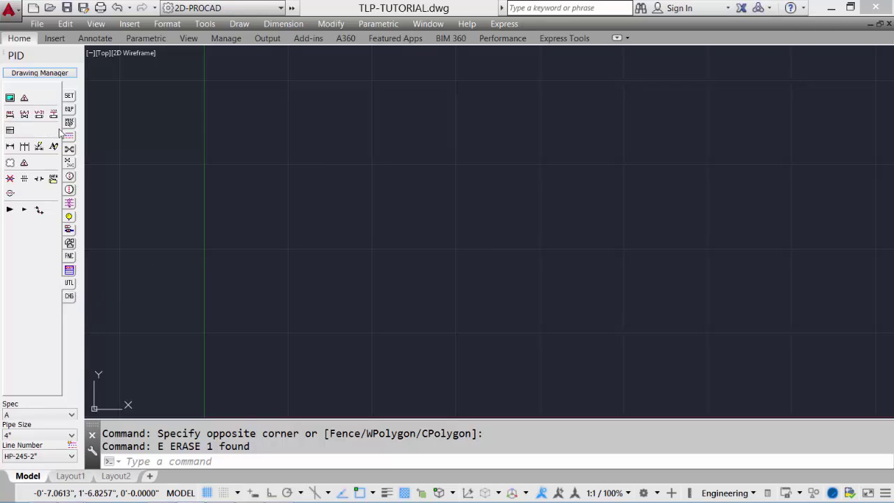
click(10, 99)
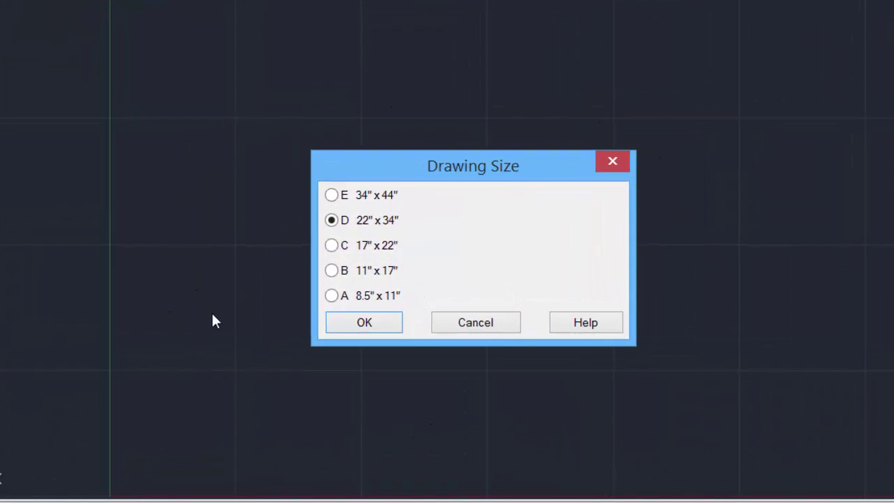
click(349, 325)
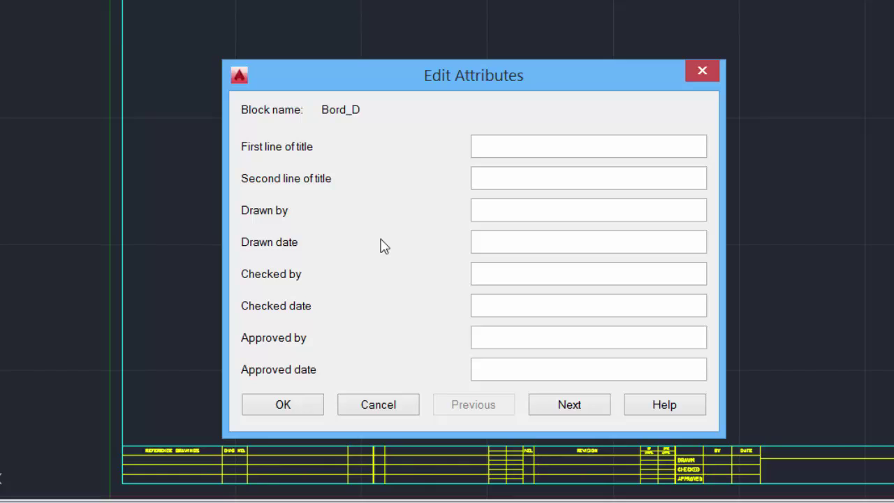
- Fill in the title block with first title line TWIN LAKES PROJECT, drawn by TRC and drawn date 15-09-13
text(TWIN LAKES PROJECT)
click(520, 210)
text(TRC)
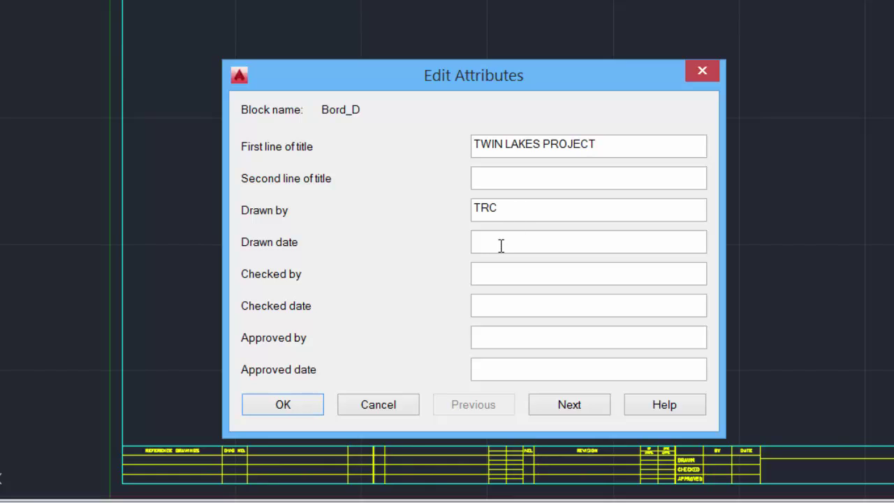
text(15-09-13)
click(565, 409)
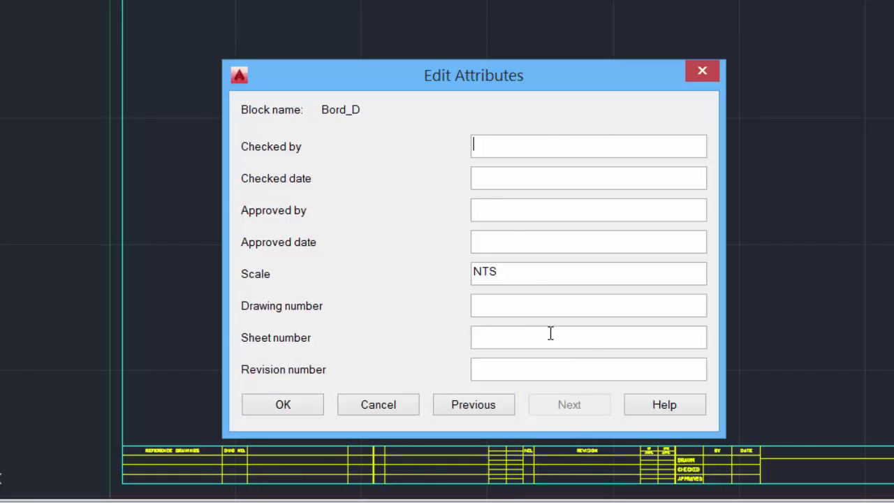
- Set the title block's drawing number to DWG-1, sheet number to 1 and revision number to A
click(504, 304)
text(DWG-1)
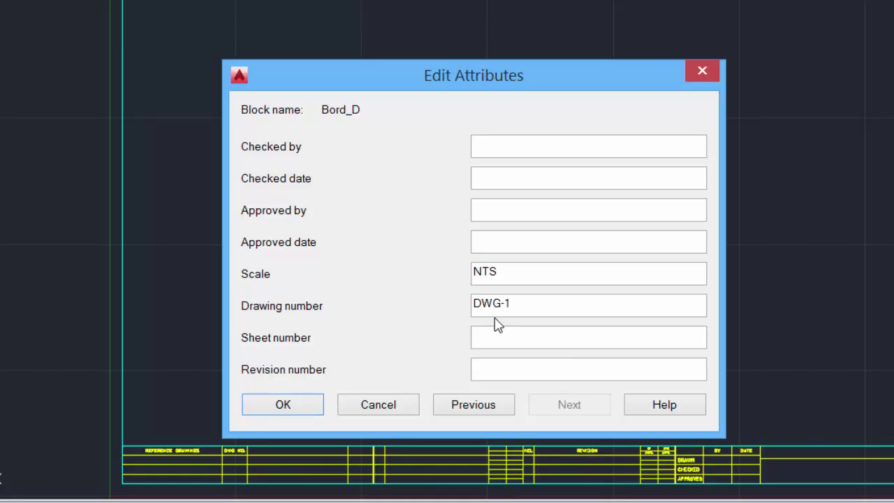
text(A)
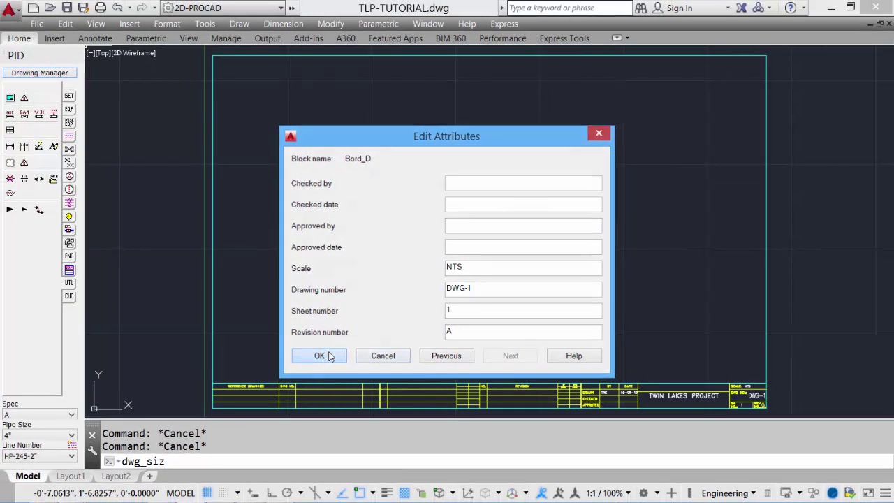
click(318, 355)
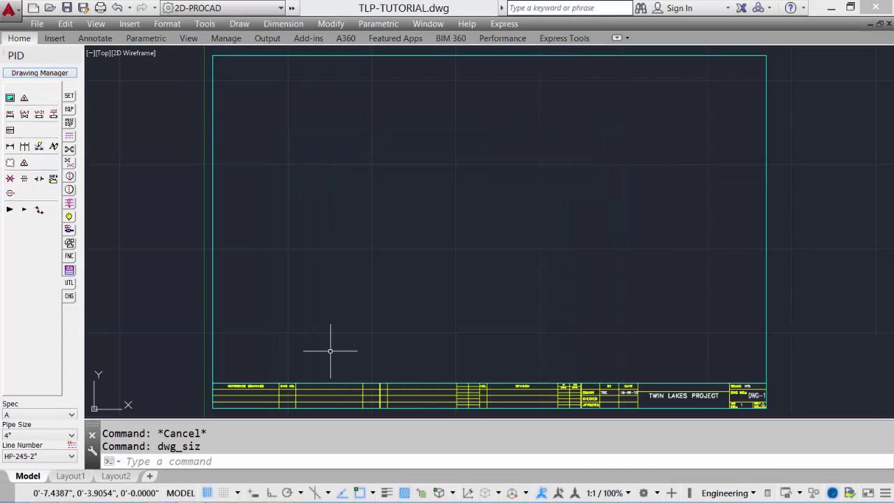
- Edit the border's title block attributes so the second line of the title reads DEHYD AREA
scroll(677, 365, up, 2)
scroll(677, 366, up, 1)
middle_drag(678, 365, 590, 199)
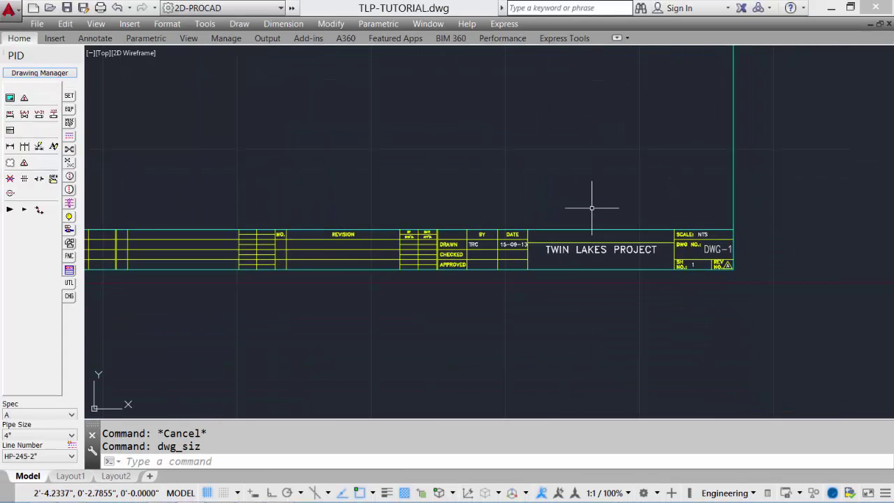
scroll(597, 223, up, 3)
double_click(550, 288)
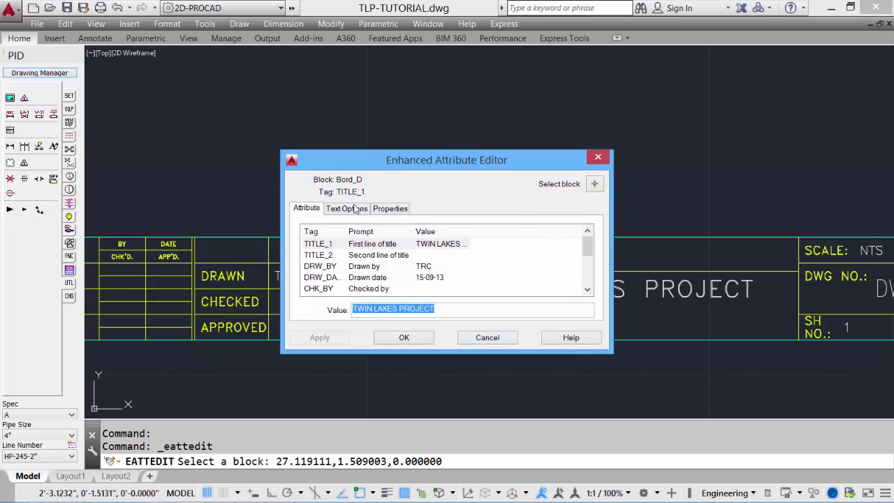
click(418, 337)
middle_click(479, 239)
middle_click(479, 240)
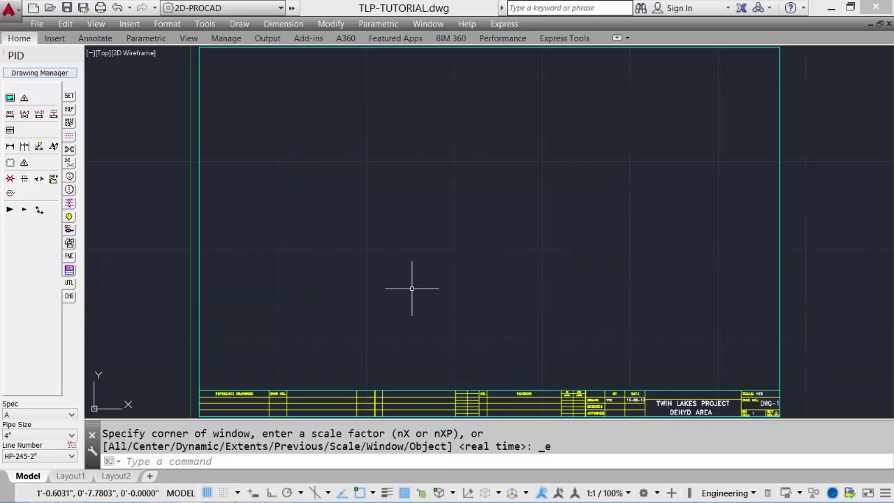
- Switch to the Standards Manager and examine the border settings and file locations of the Twin Lakes Project
mouse_move(219, 492)
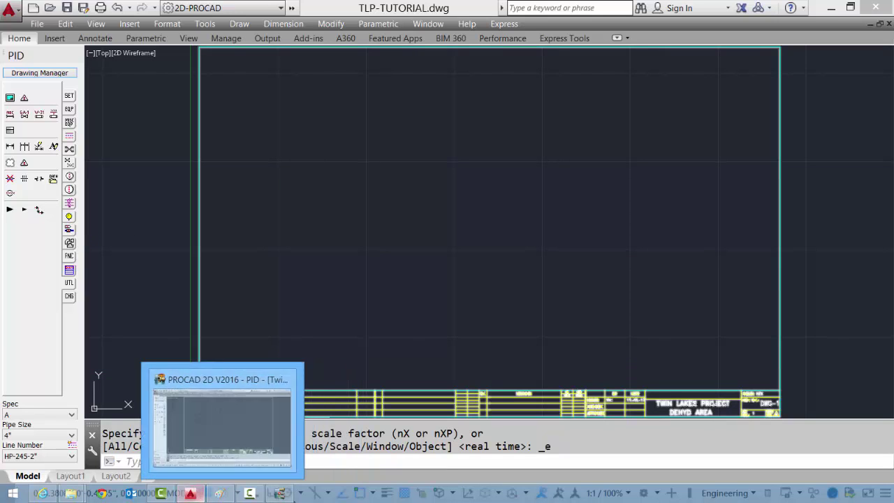
click(279, 493)
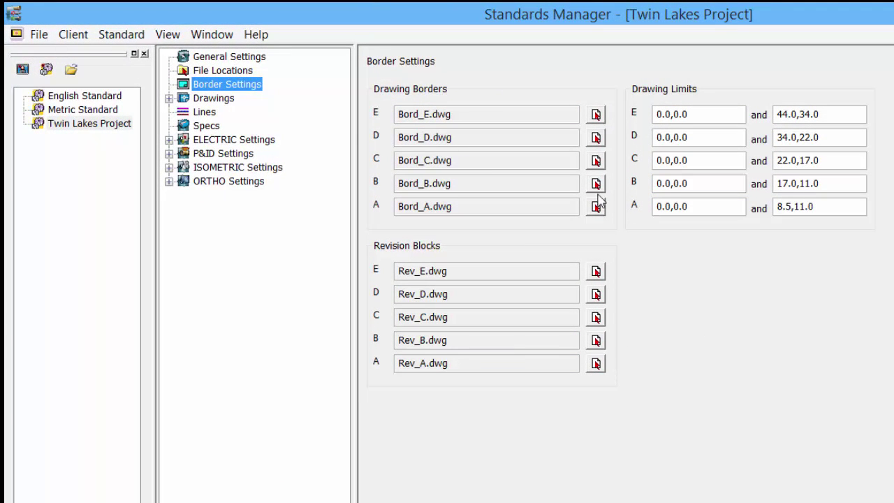
click(222, 72)
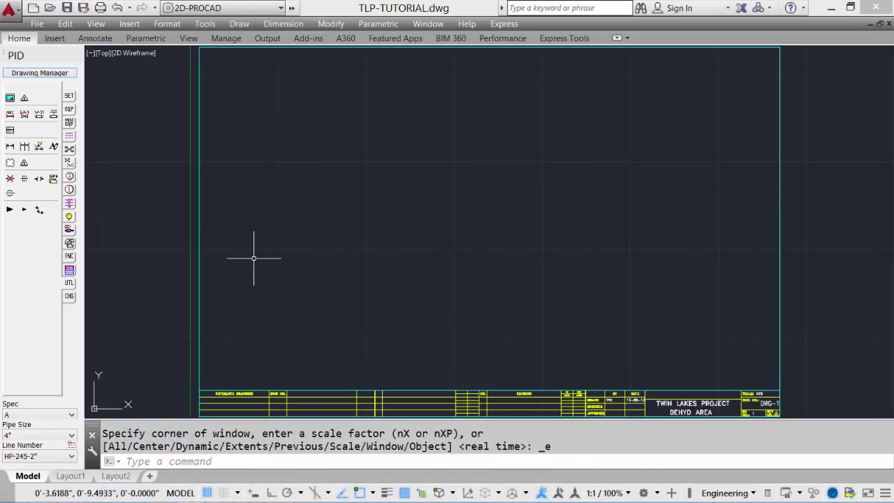
- Erase the existing border from TLP-TUTORIAL and insert the D-size 22" x 34" drawing border again
click(254, 259)
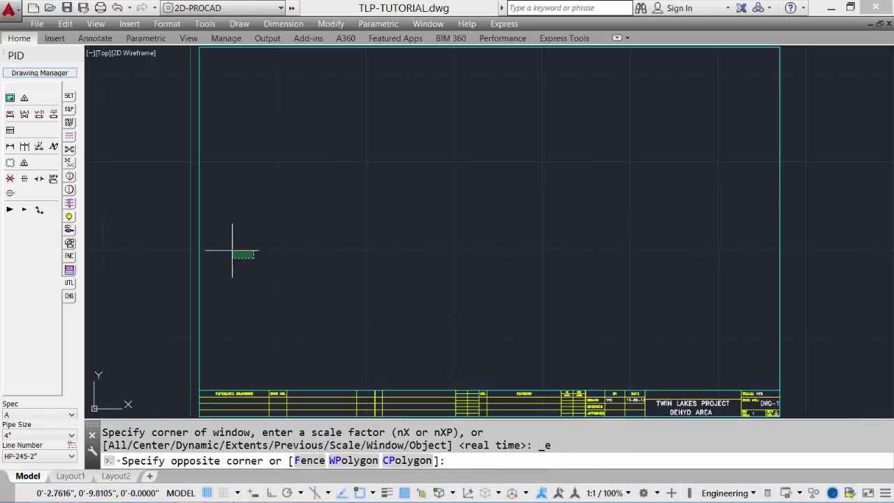
click(163, 209)
text(e)
key(Return)
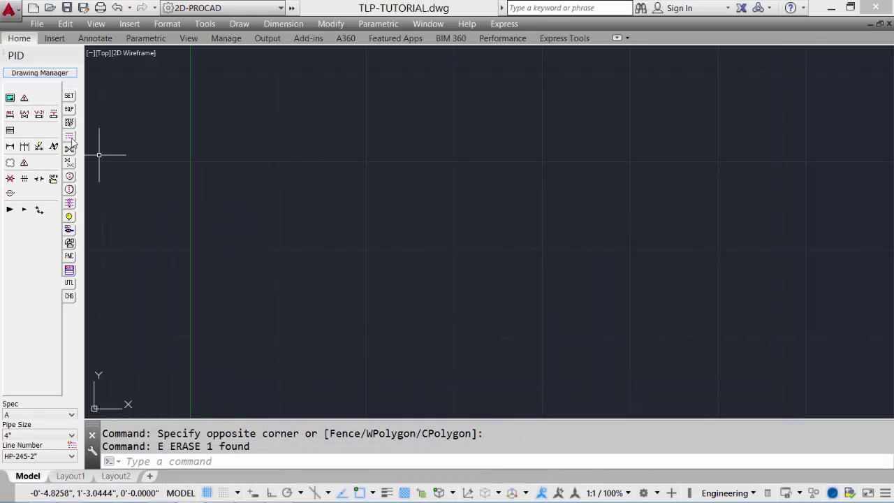
click(9, 97)
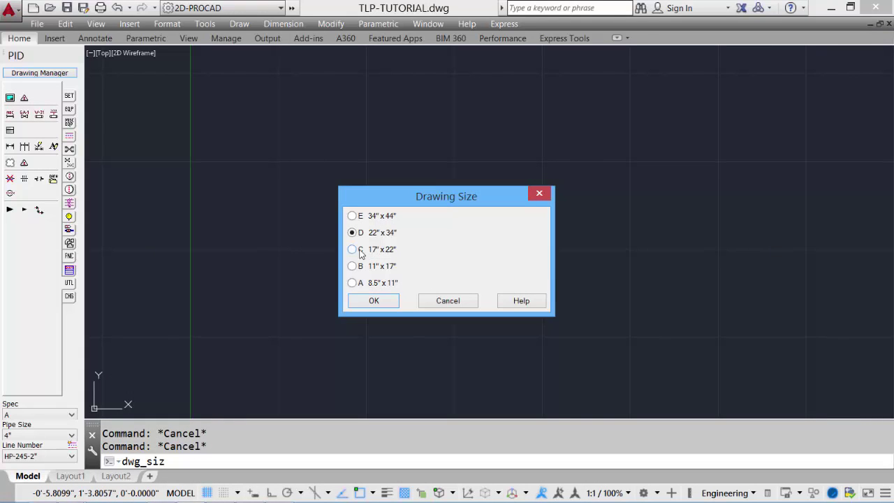
click(380, 302)
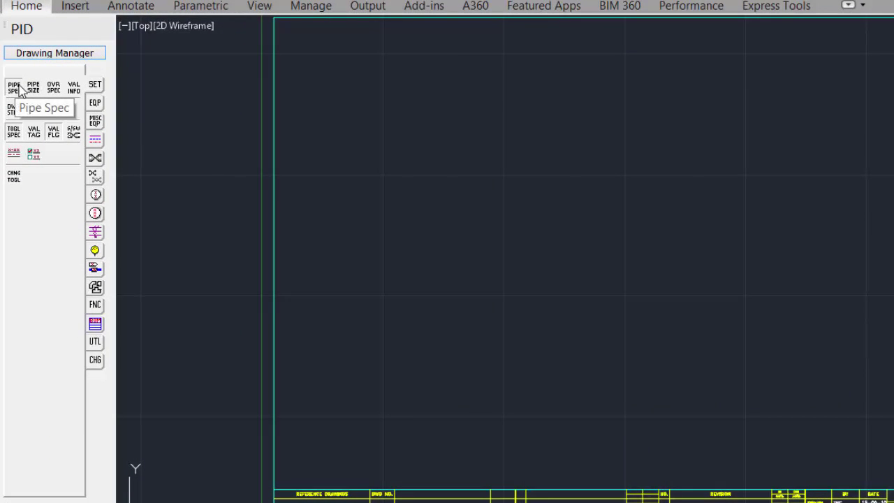
- Review the pipe specification and pipe size choices for the drawing without changing them
click(20, 90)
click(740, 187)
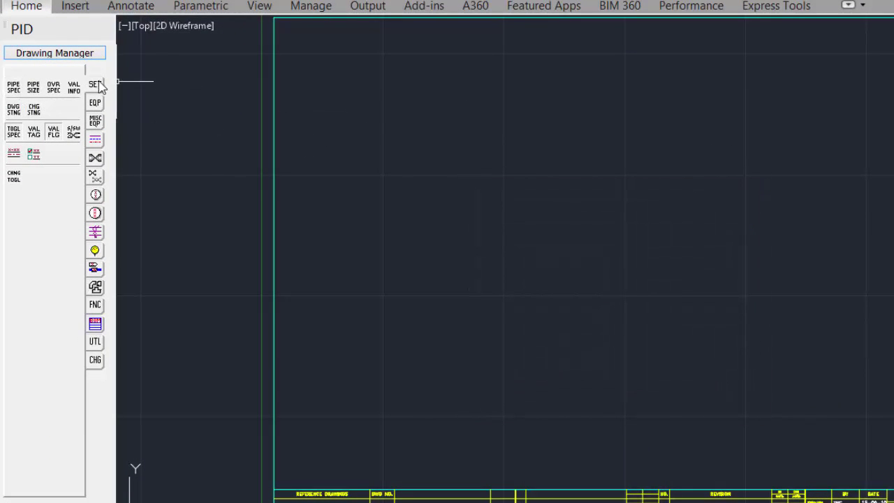
click(37, 89)
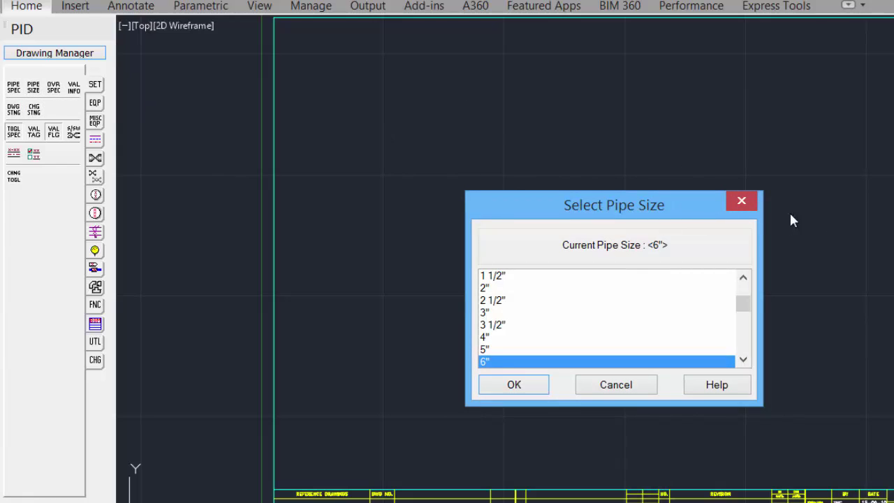
click(739, 202)
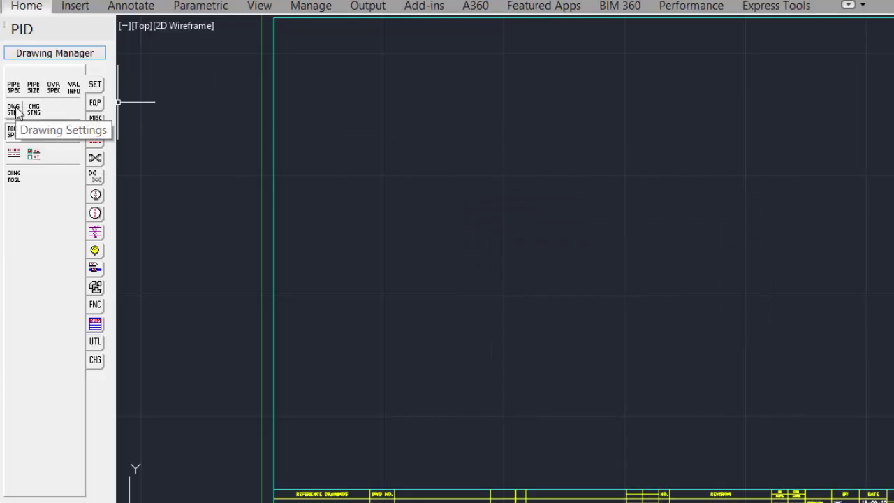
- Review the current drawing settings and the system toggles for pipe spec, spec check, valve tagging and valve appearance
click(15, 110)
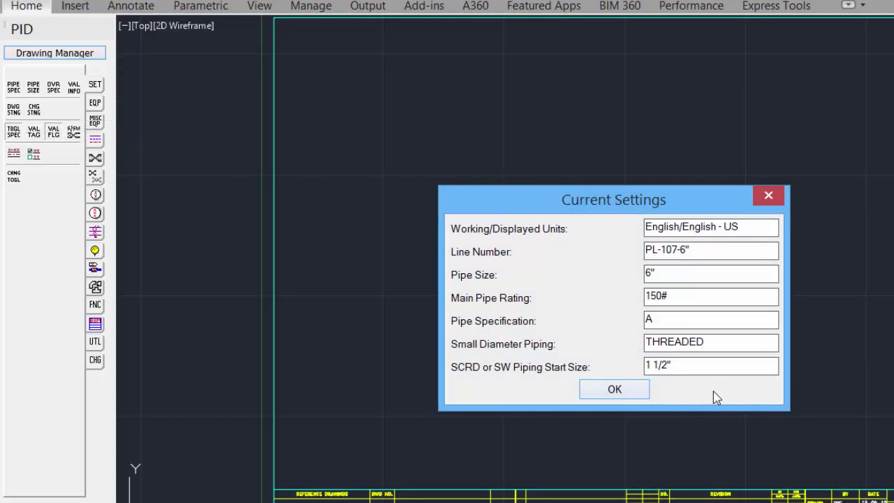
click(606, 391)
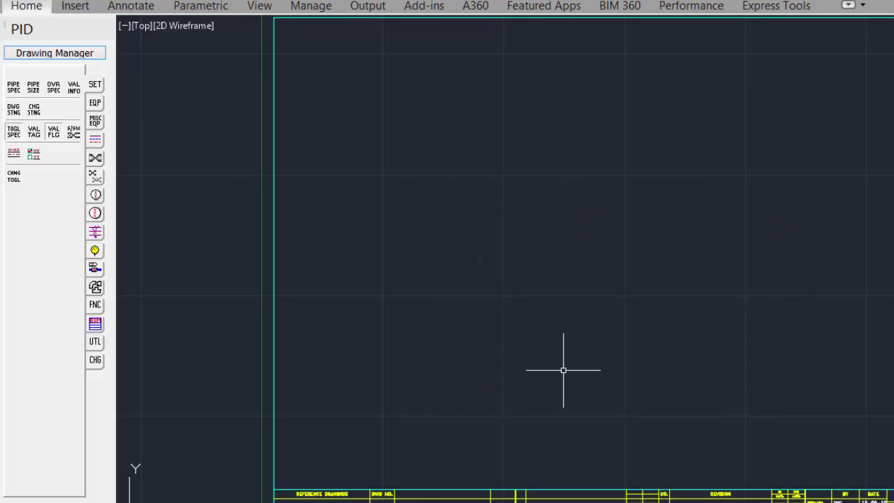
click(16, 181)
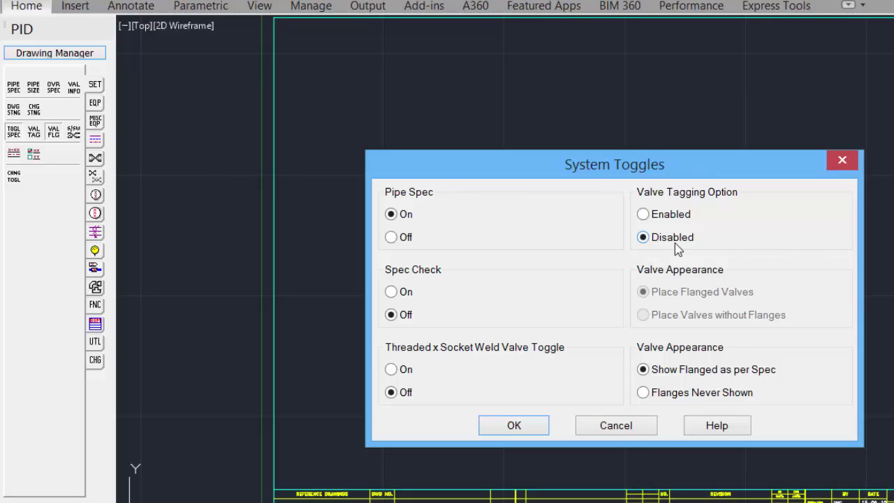
click(509, 428)
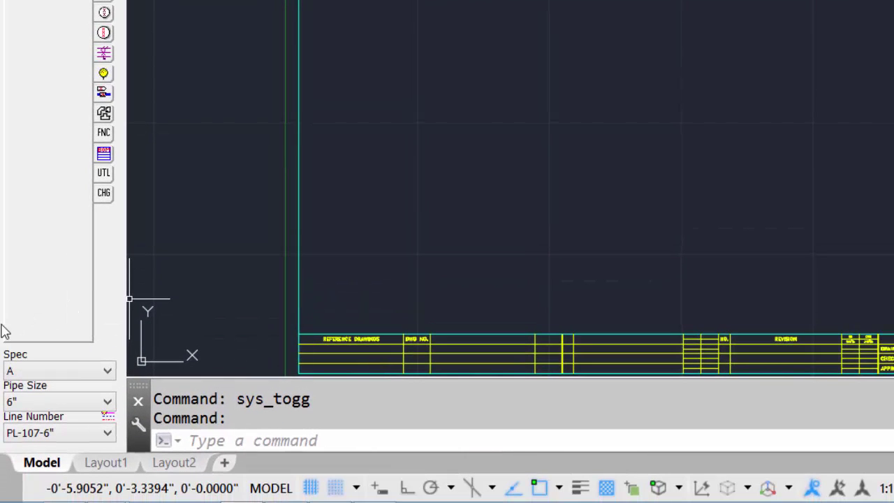
- Set the current pipe spec to TLP-A and the pipe size to 4"
click(71, 372)
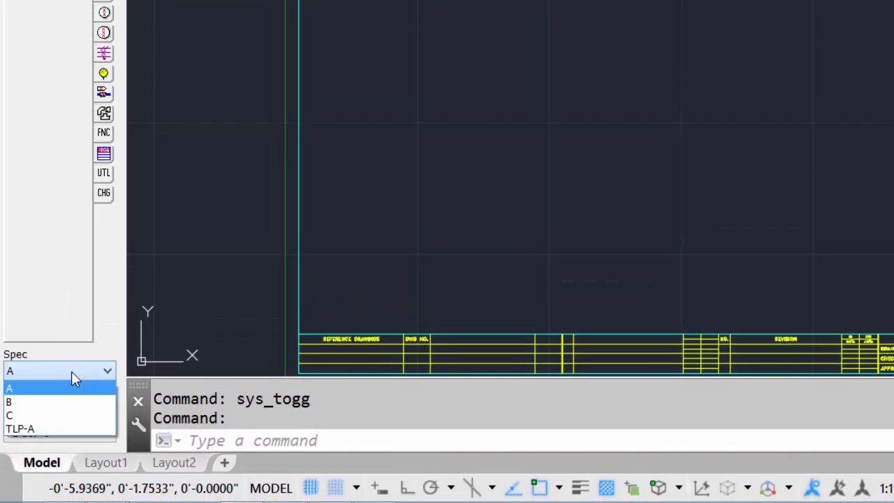
click(59, 429)
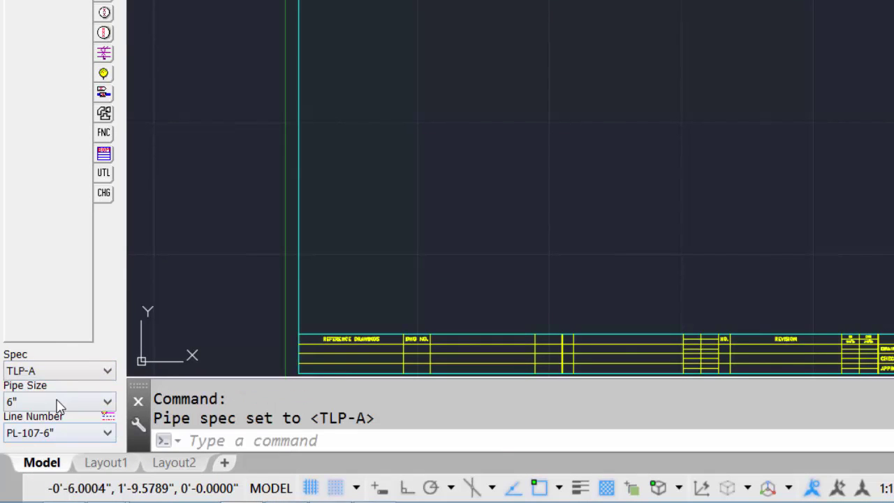
click(56, 403)
scroll(86, 10, up, 2)
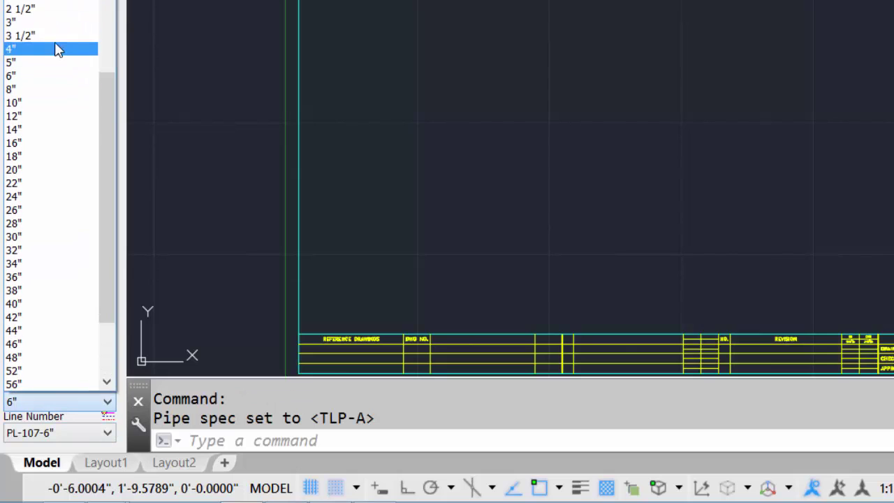
click(61, 48)
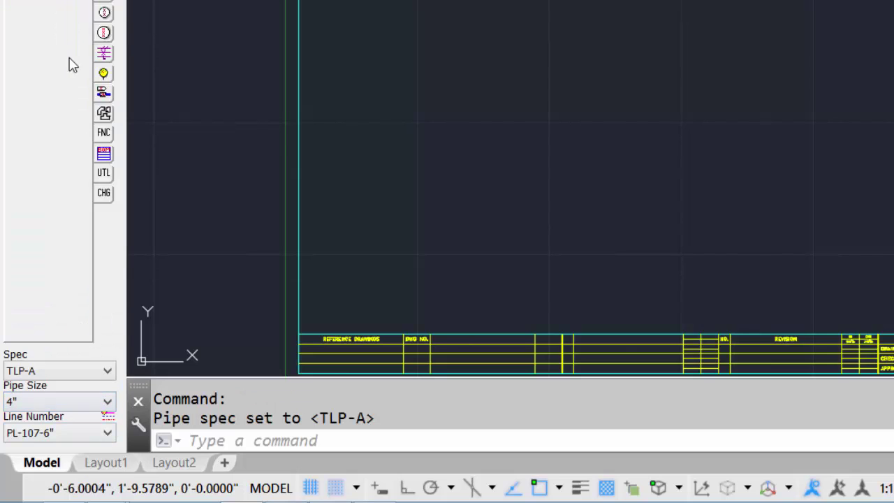
- Set the current line number to PL-103-4" and view the new line number entry without creating one
click(60, 432)
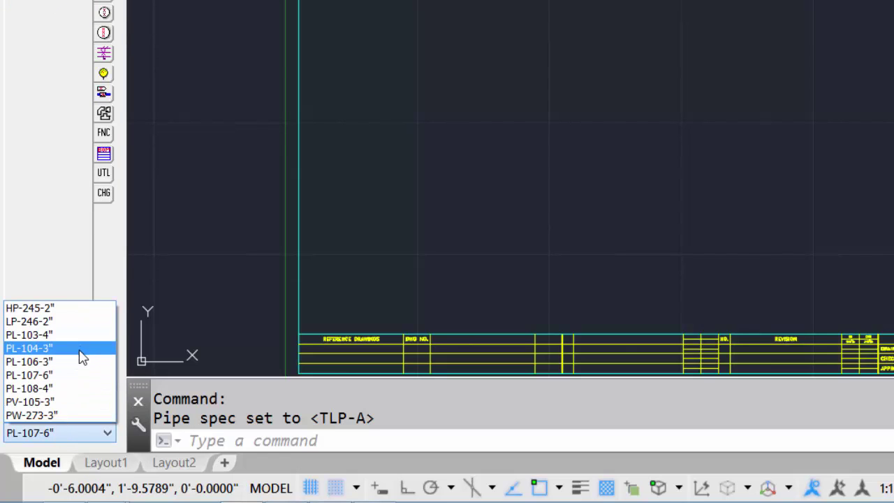
click(41, 334)
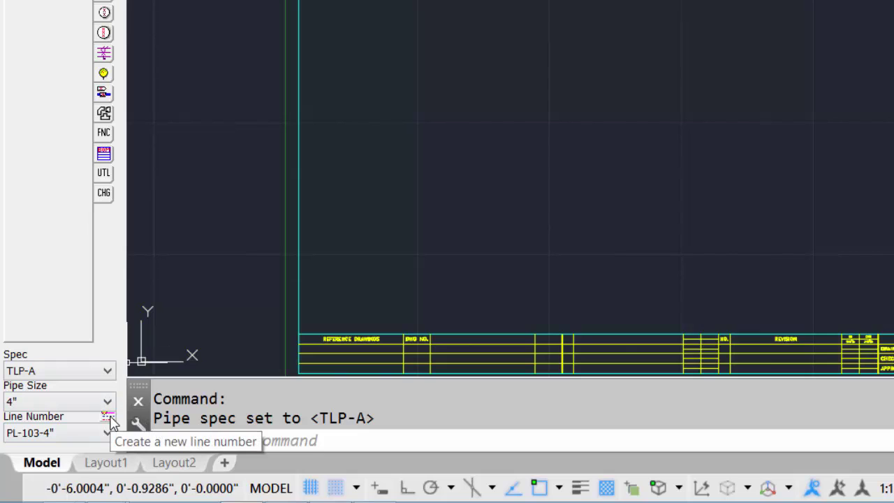
click(109, 417)
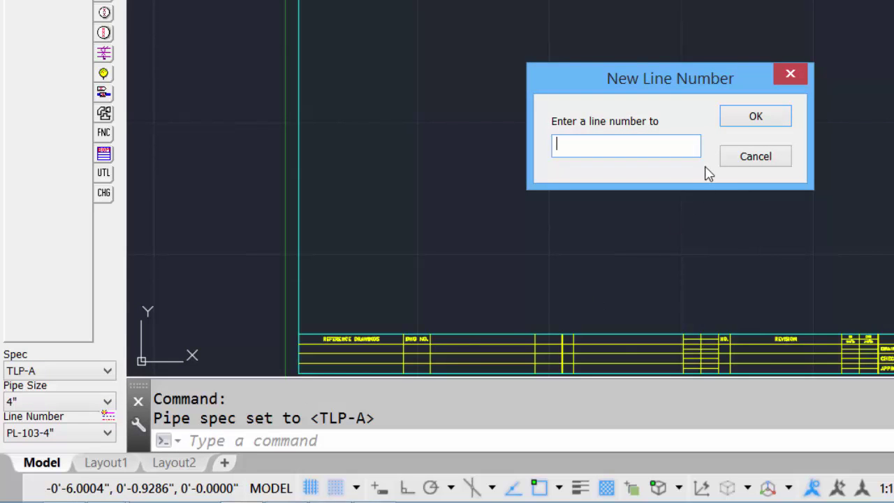
click(755, 156)
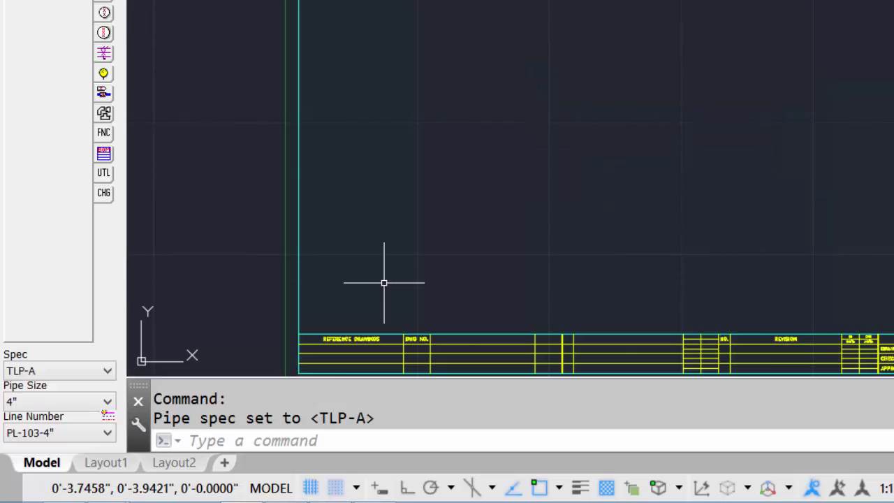